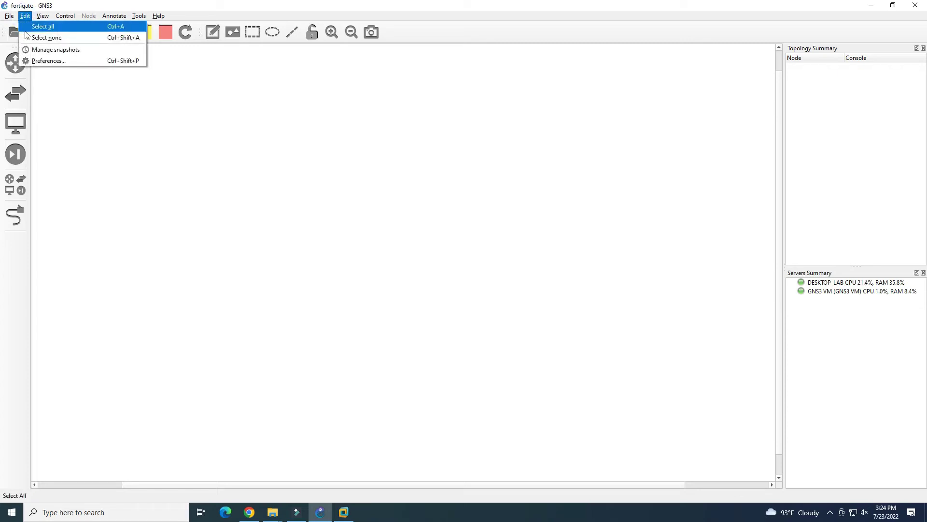
Begin a new IOU device template in Preferences > IOU Devices, running on the GNS3 VM
click(32, 60)
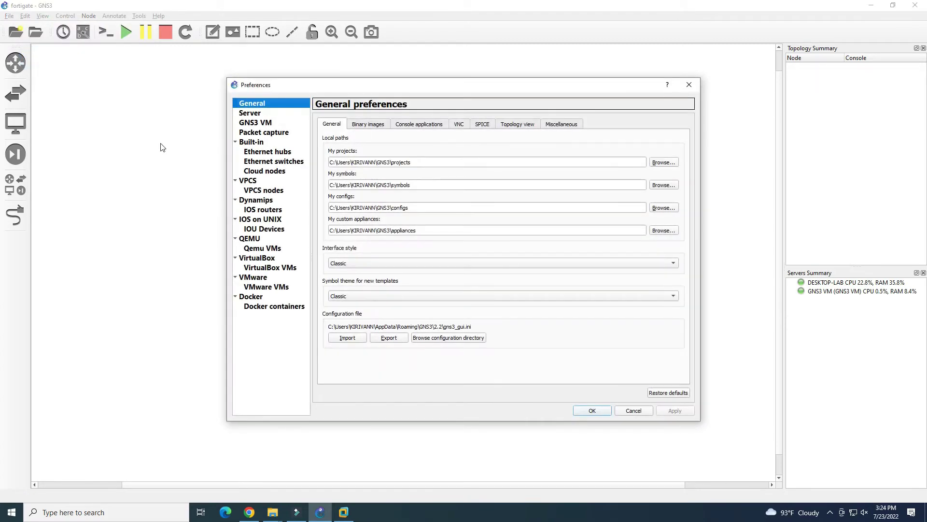
click(270, 229)
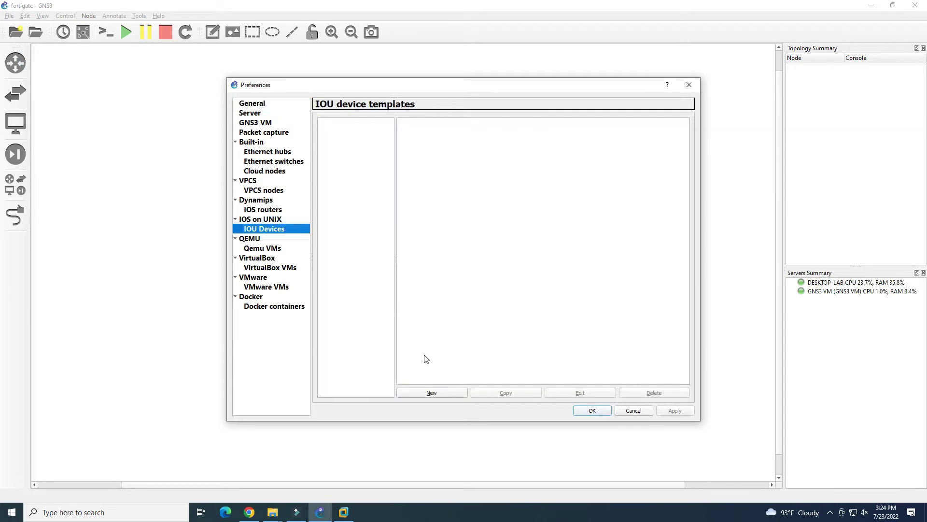
click(432, 393)
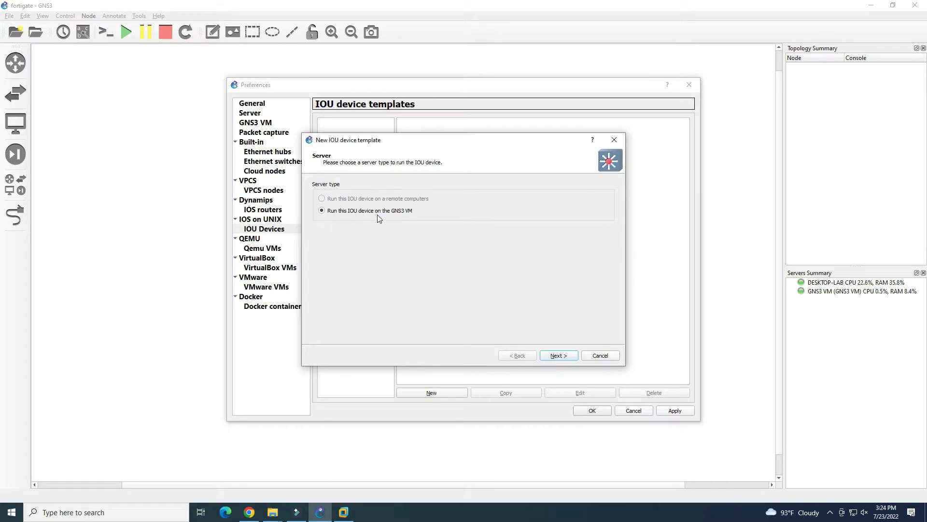
click(558, 355)
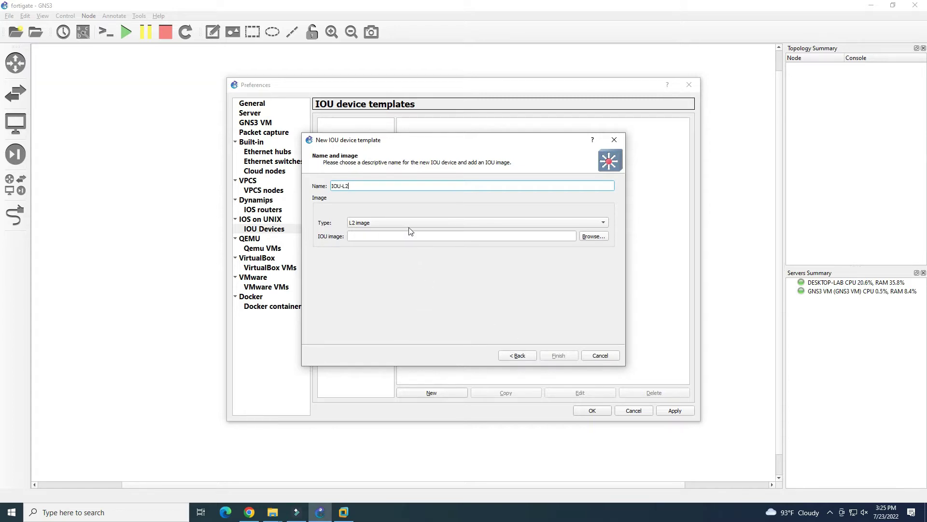
Load i86bi-linux-l2-adventerprisek9-15.2d.bin from Desktop > Images > cisco IOU L2 and finish the IOU-L2 template
click(592, 236)
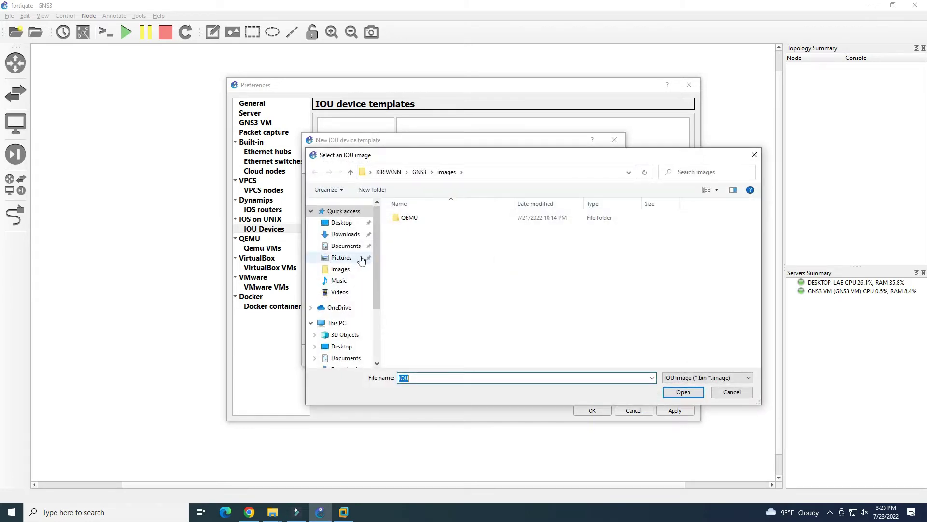
click(343, 223)
double_click(421, 231)
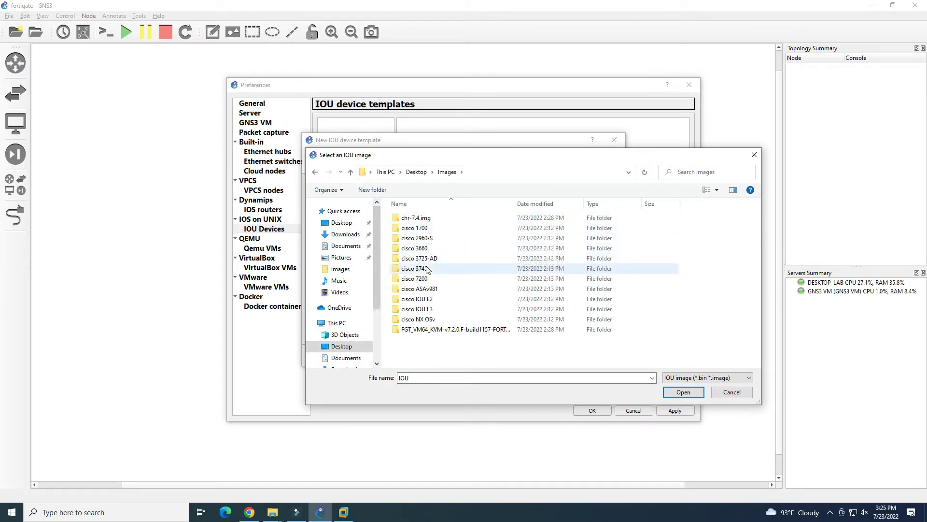
double_click(427, 300)
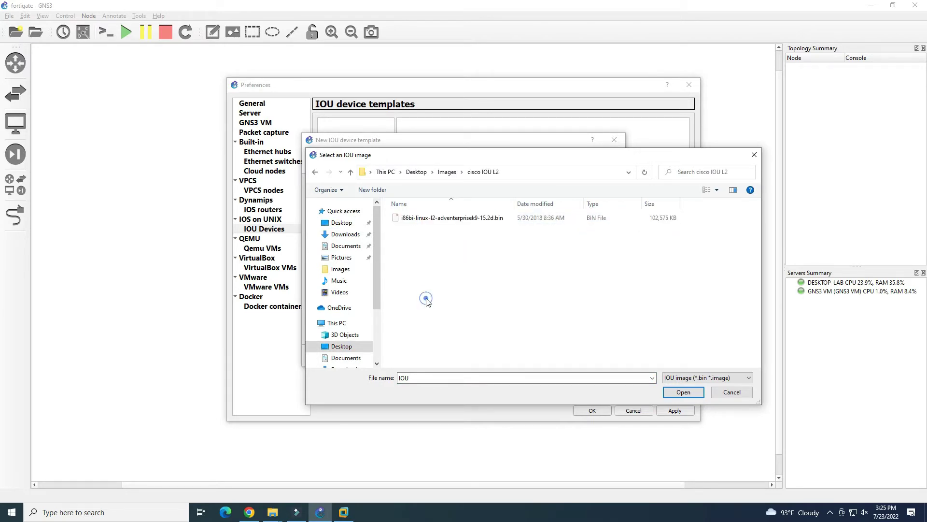
click(433, 220)
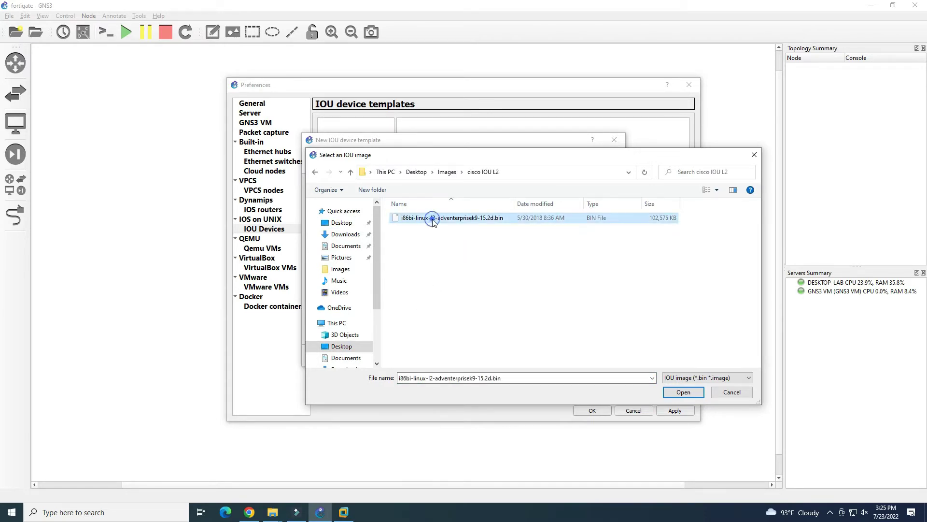
click(676, 392)
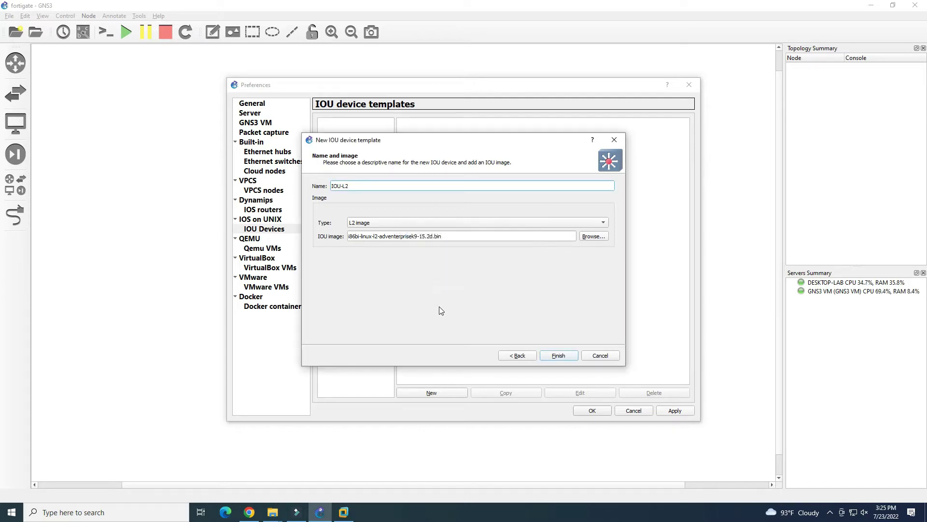
click(560, 357)
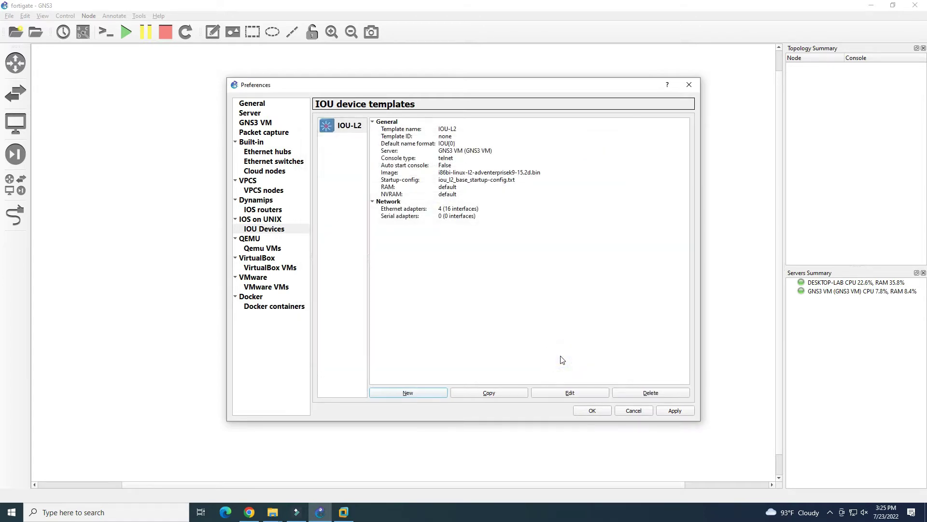
Check IOU-L2's general settings and its 4 Ethernet and 0 serial adapters, then apply
click(571, 393)
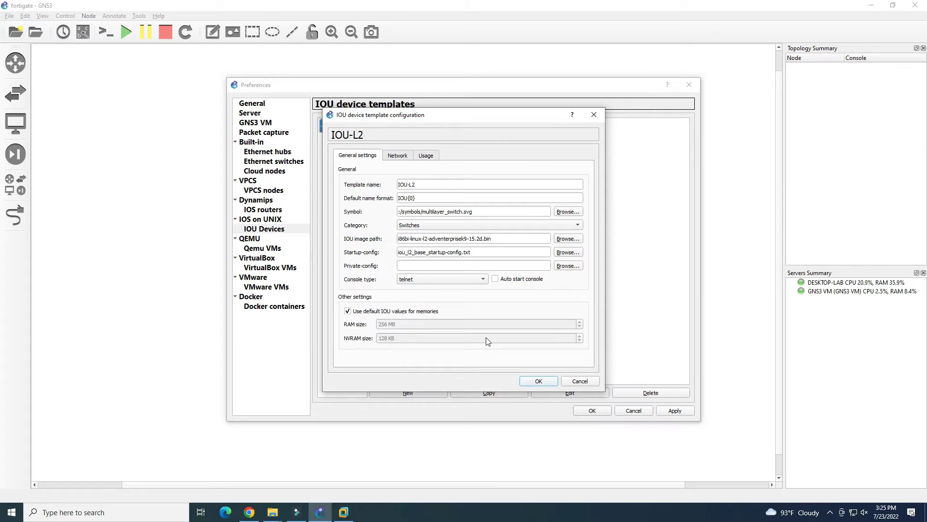
click(395, 157)
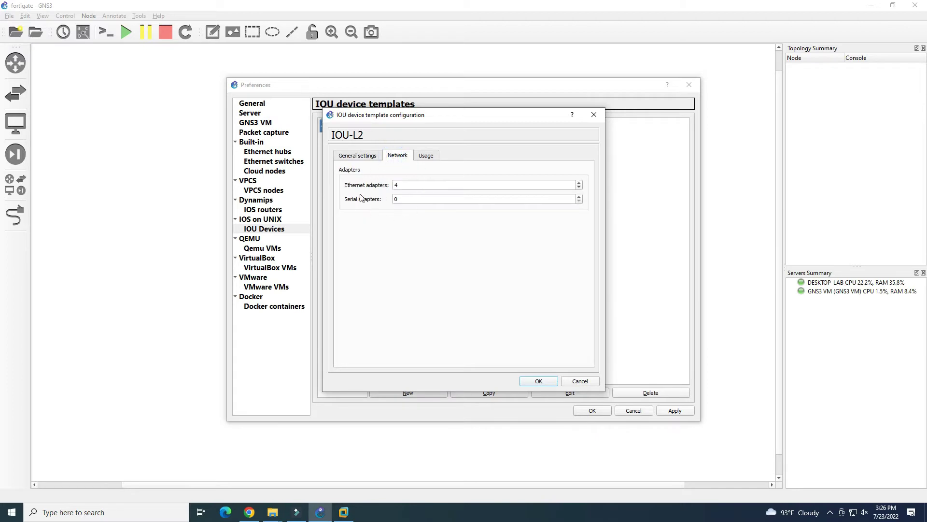
click(355, 159)
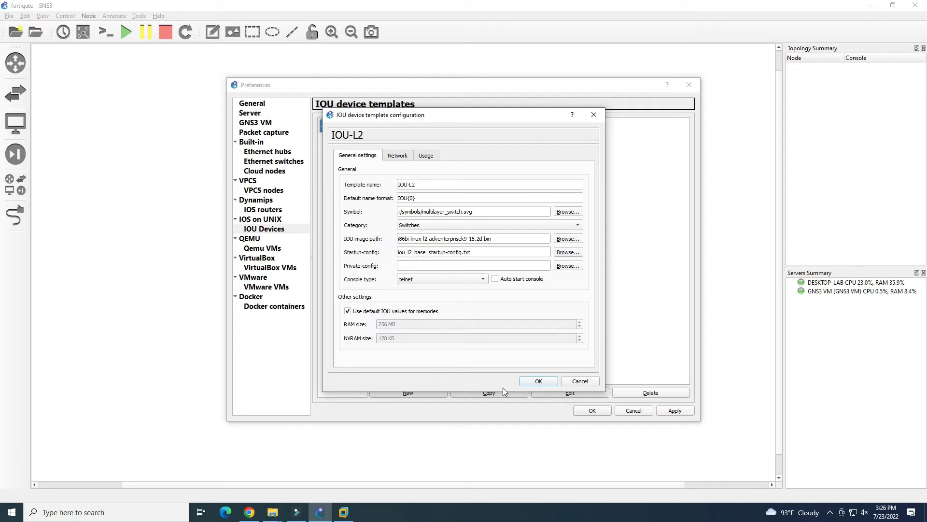
click(539, 381)
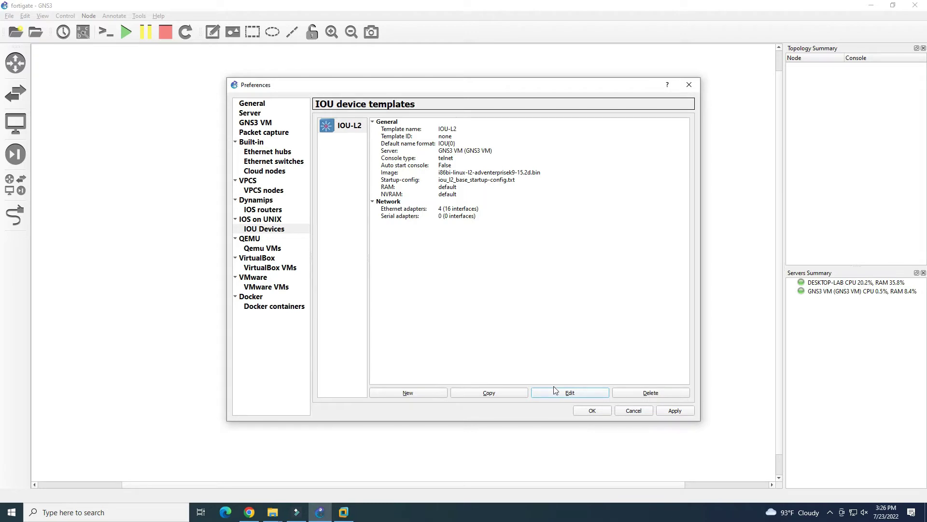
click(675, 411)
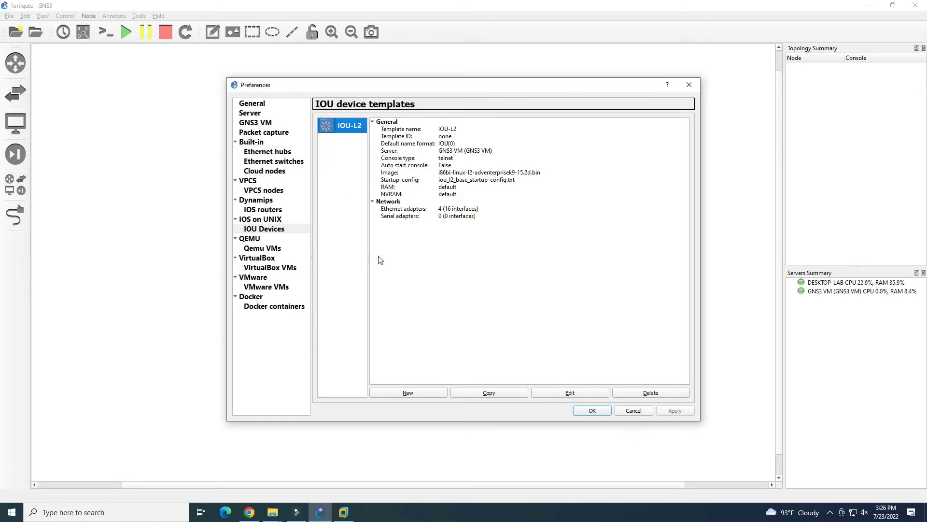
Create a second GNS3 VM template named IOU-L3 using a new image of type L3
click(427, 394)
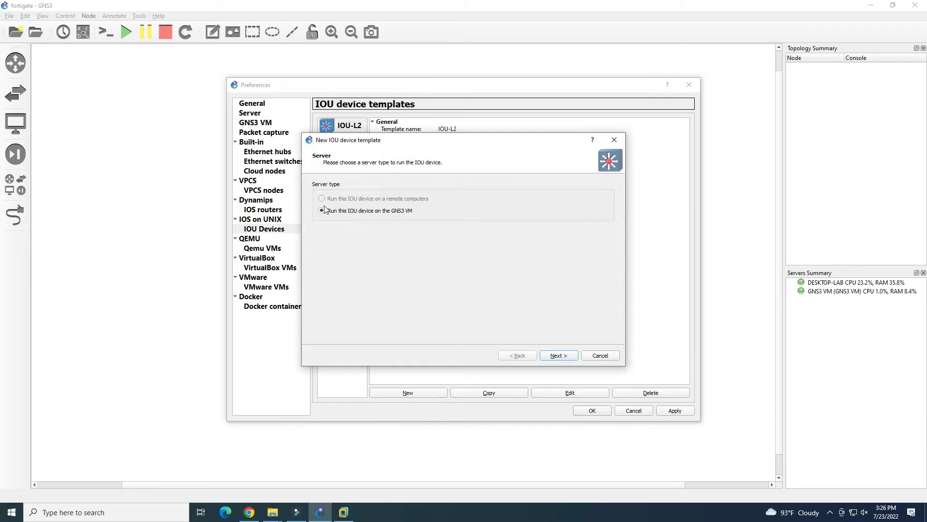
click(566, 359)
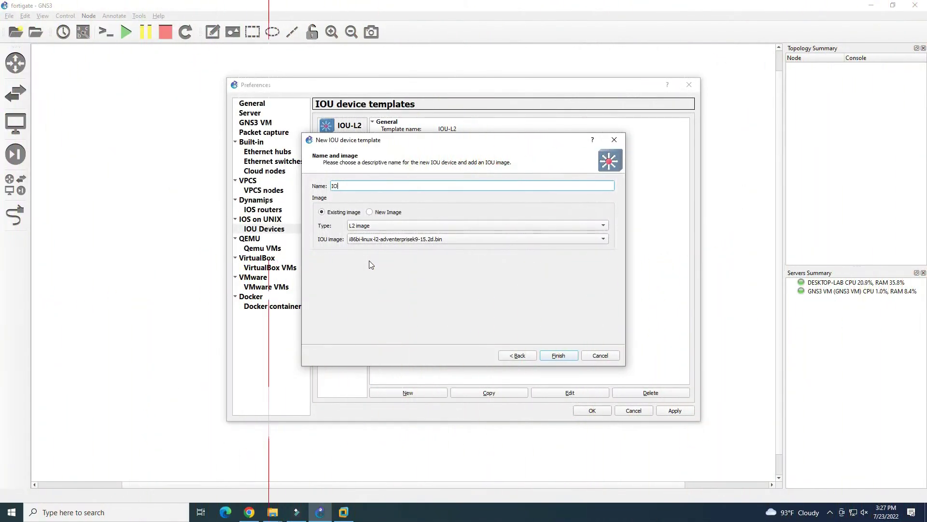
text(U-L3)
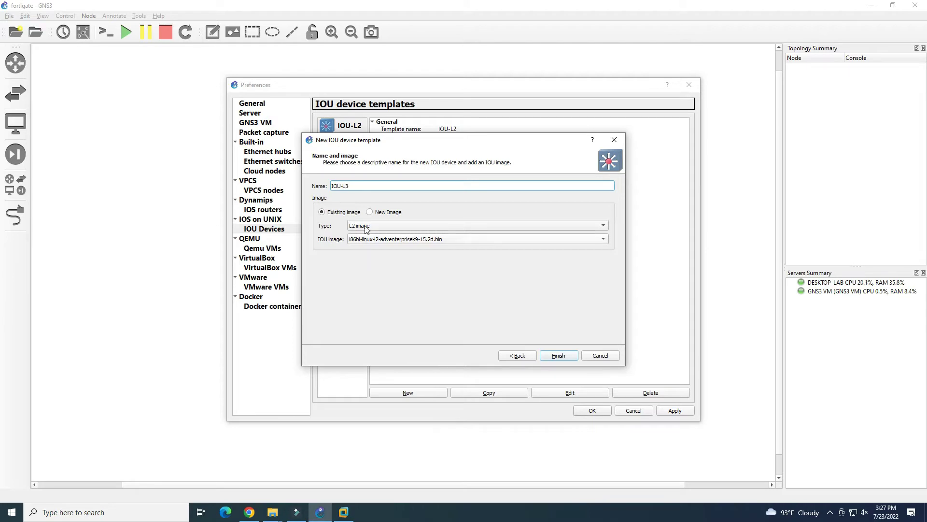
click(369, 212)
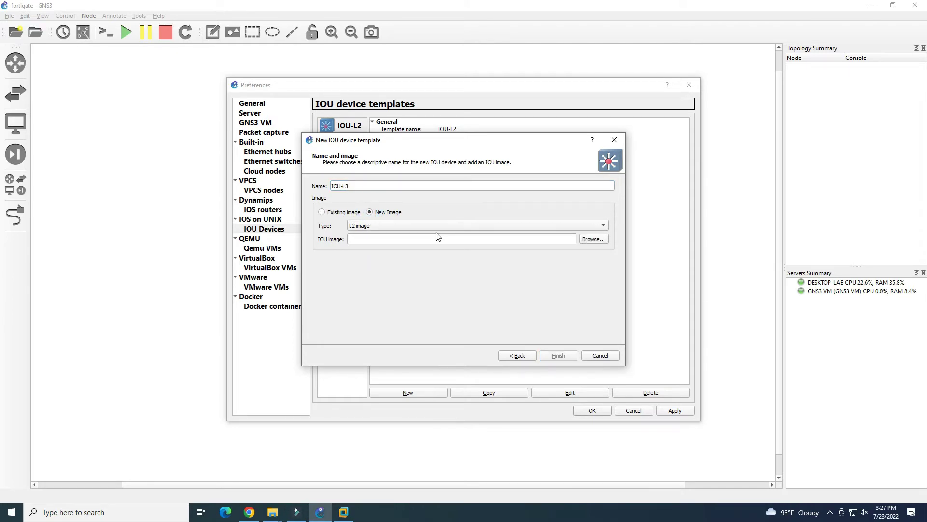
click(455, 224)
click(450, 235)
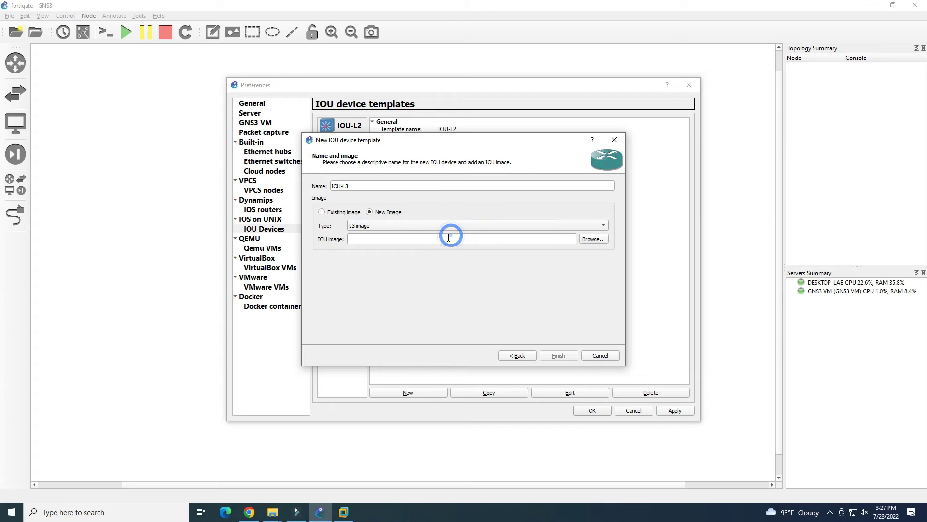
Choose i86bi_linux-adventerprisek9-ms.155-2.T.bin from the cisco IOU L3 folder and finish the IOU-L3 template
click(590, 239)
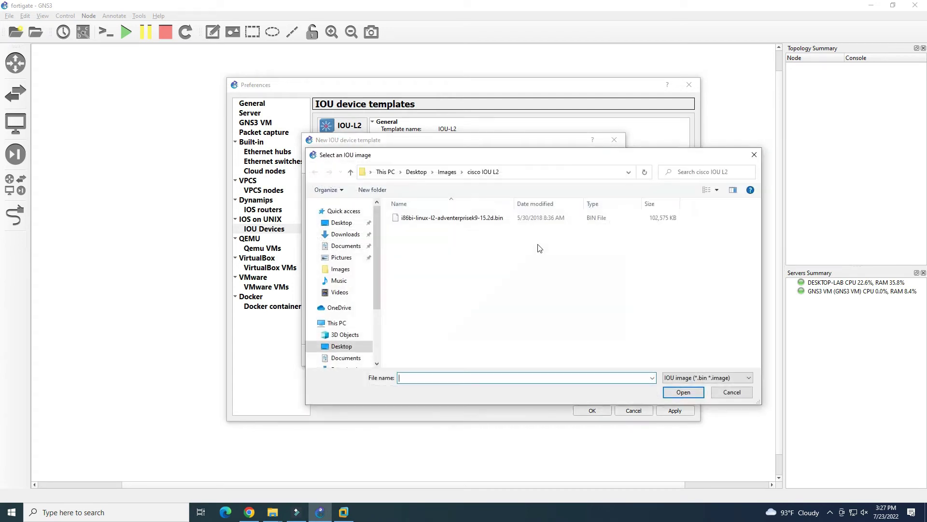
click(446, 172)
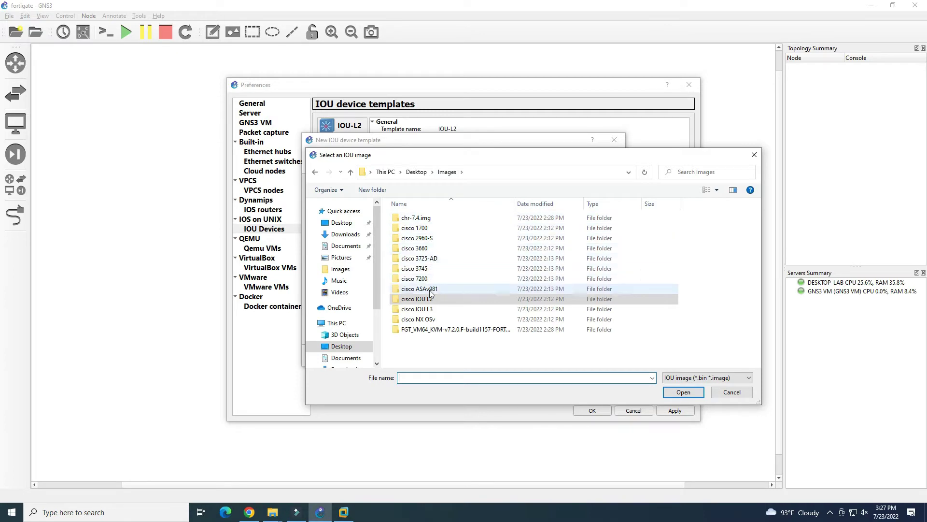
click(427, 309)
double_click(427, 309)
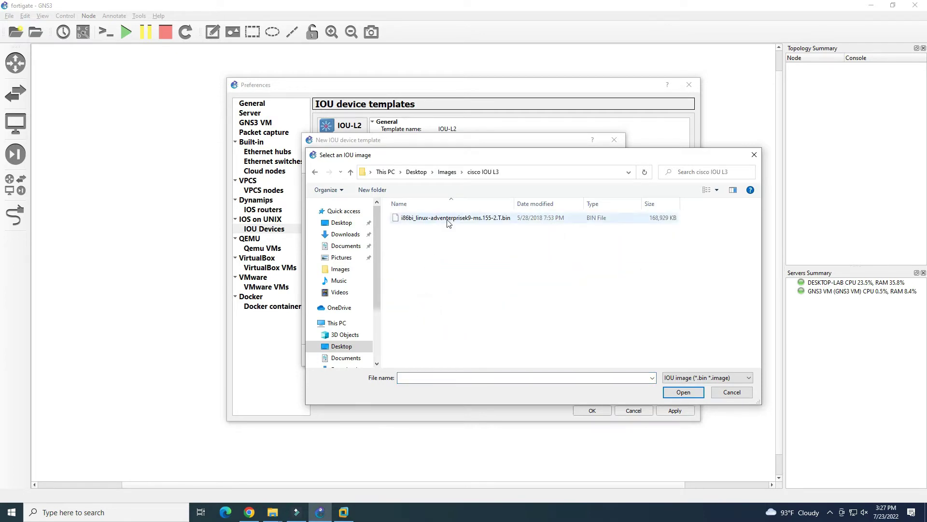
click(443, 217)
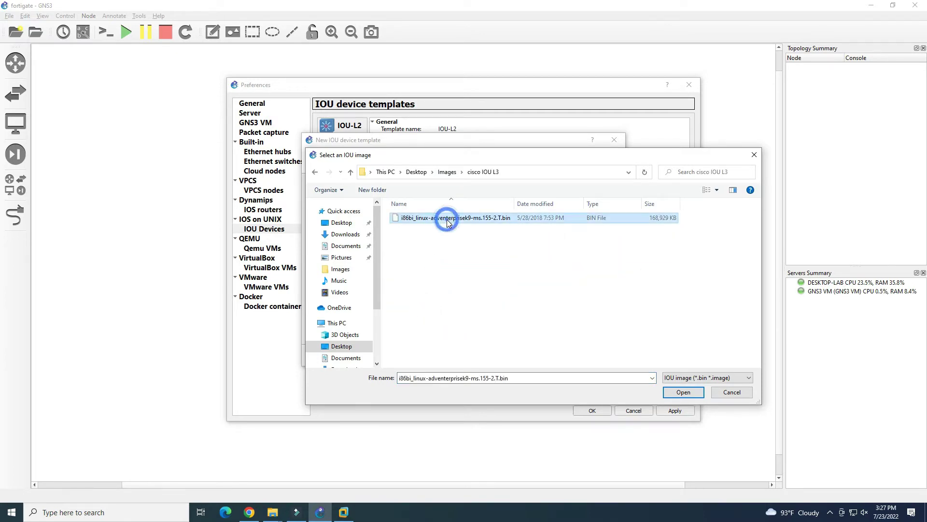
click(688, 393)
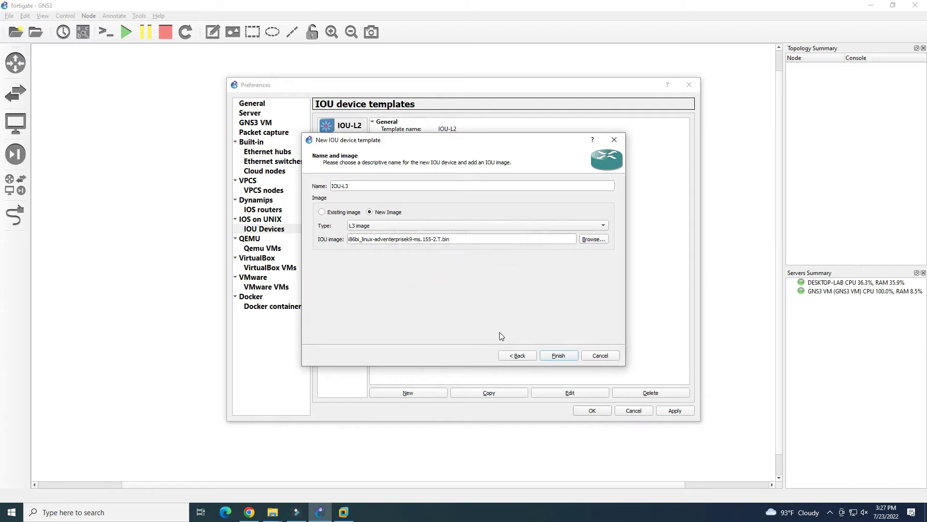
click(558, 356)
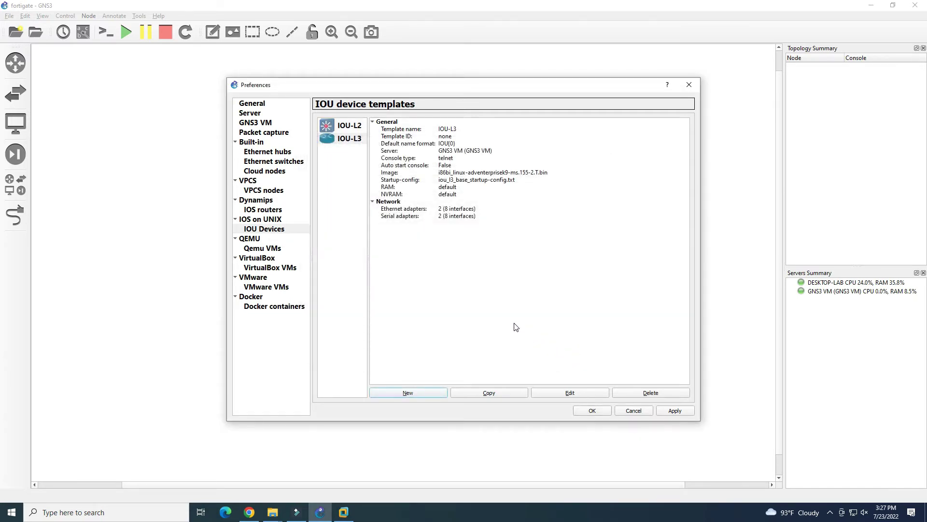
click(563, 391)
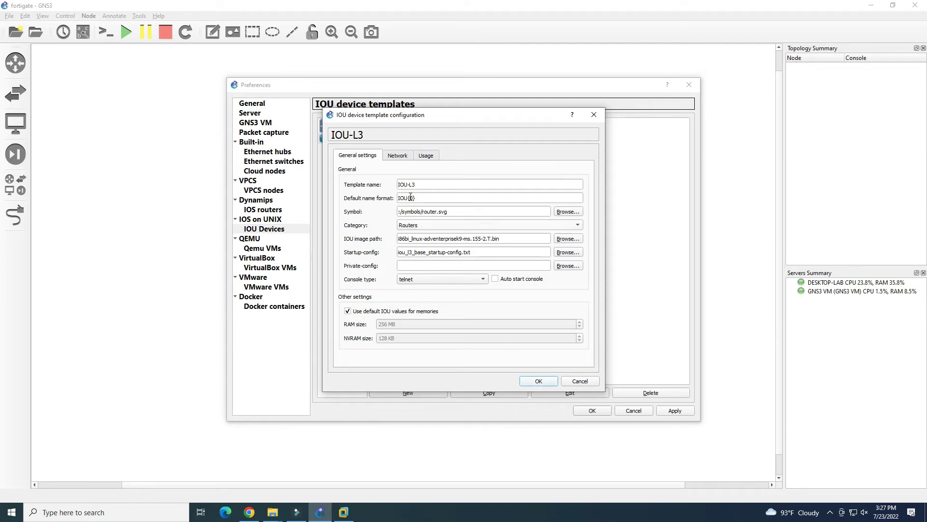
click(401, 155)
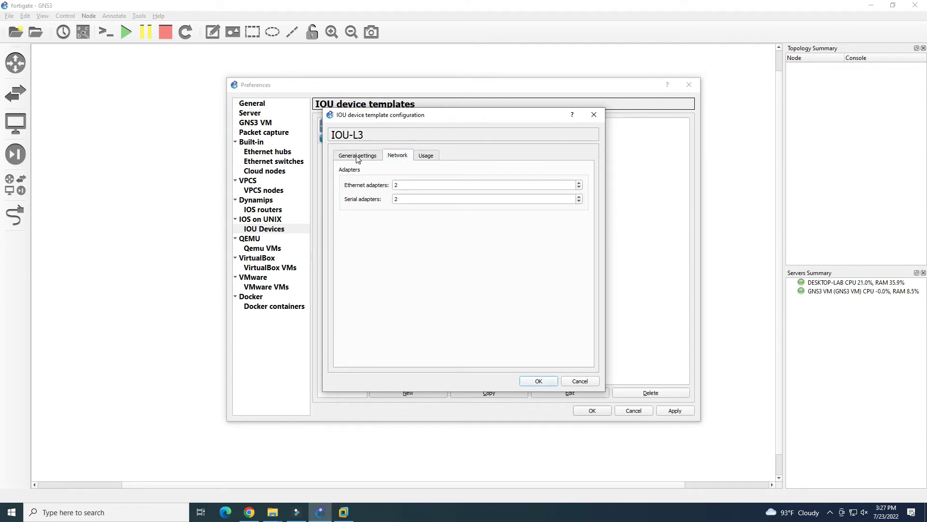
click(357, 155)
click(393, 155)
click(363, 155)
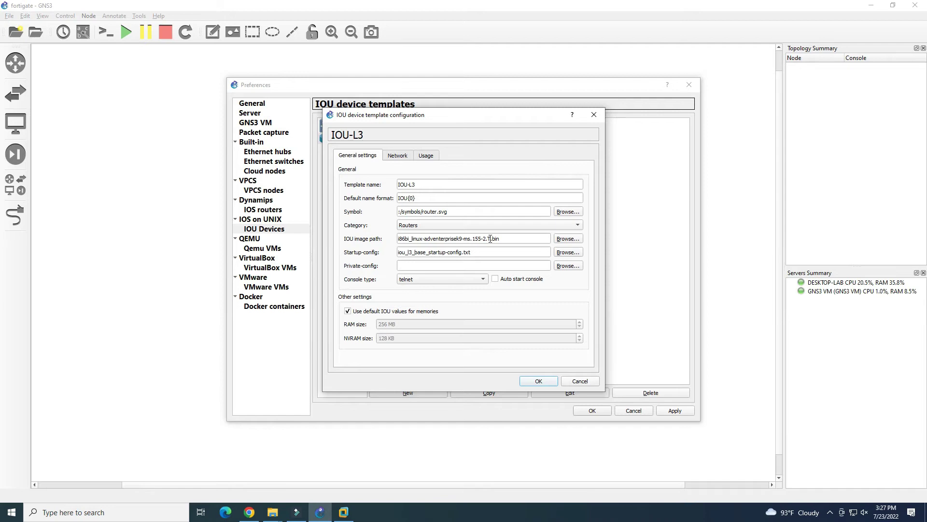
click(539, 381)
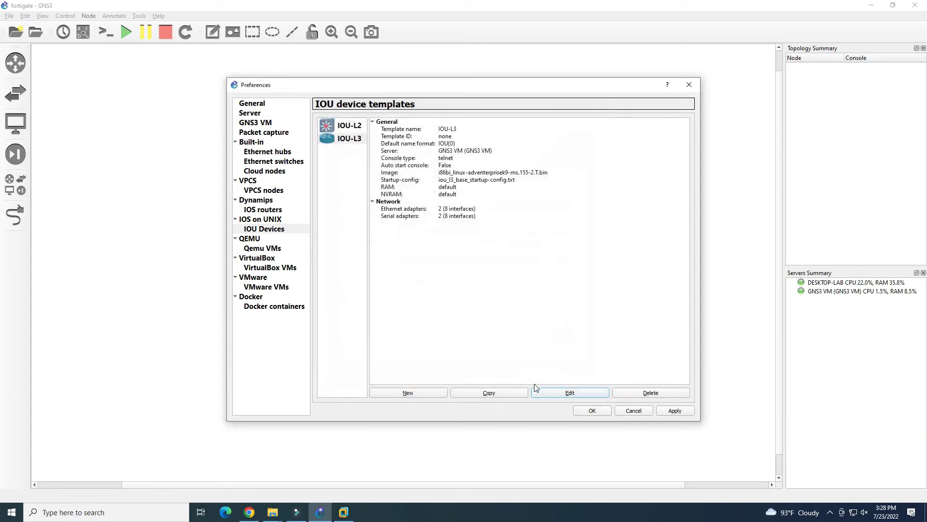
Apply the templates, load IOURC from Desktop > Images > cisco IOU L2 as the IOU licence, and close Preferences
click(676, 413)
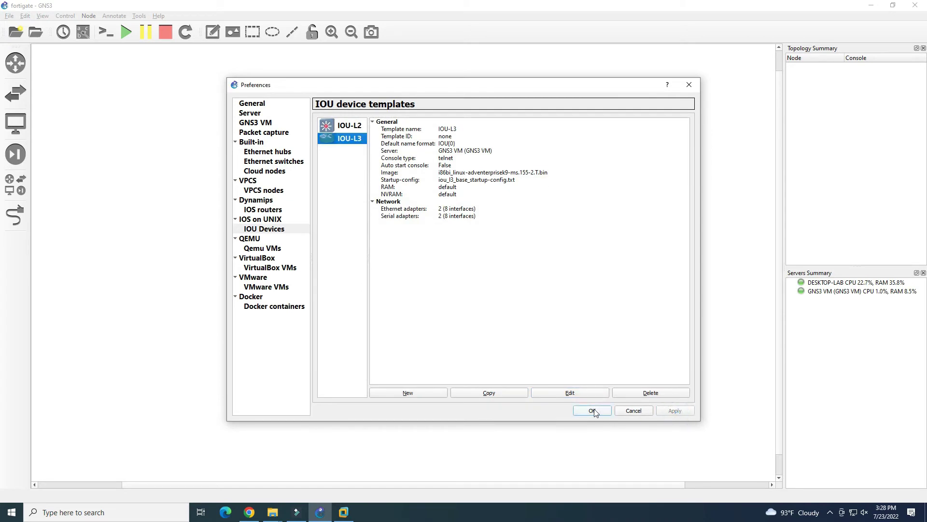
click(271, 220)
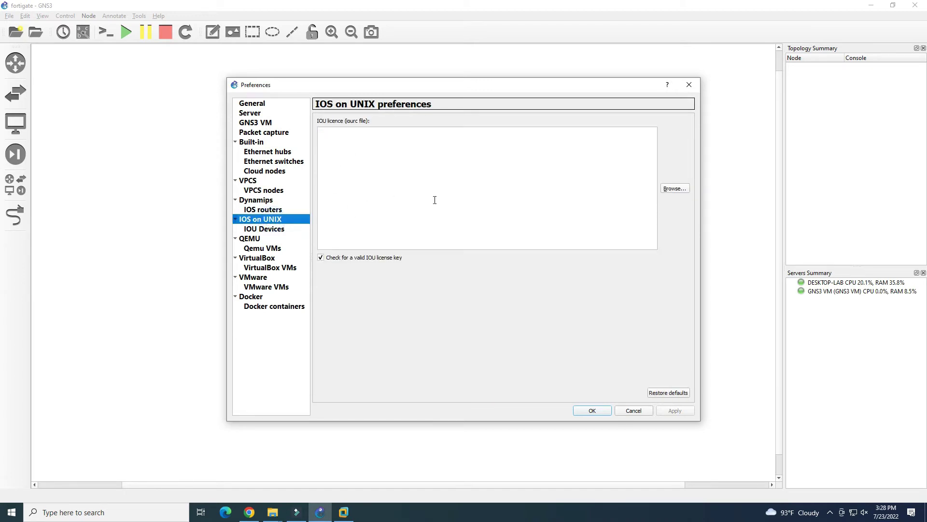
click(674, 188)
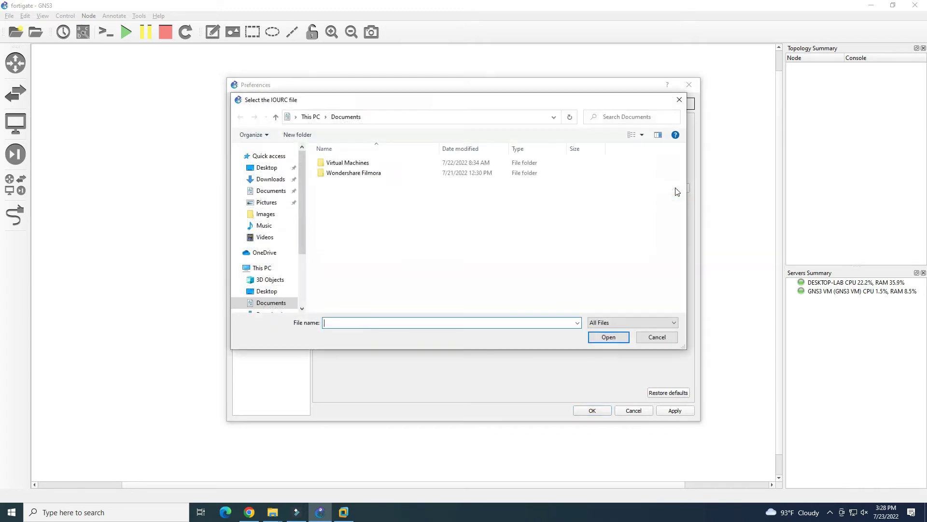
click(269, 169)
double_click(343, 172)
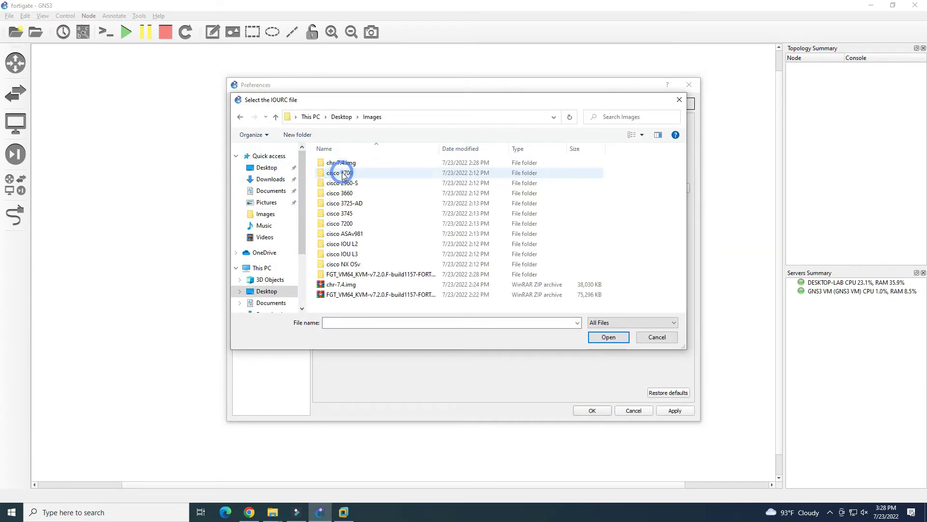
double_click(362, 246)
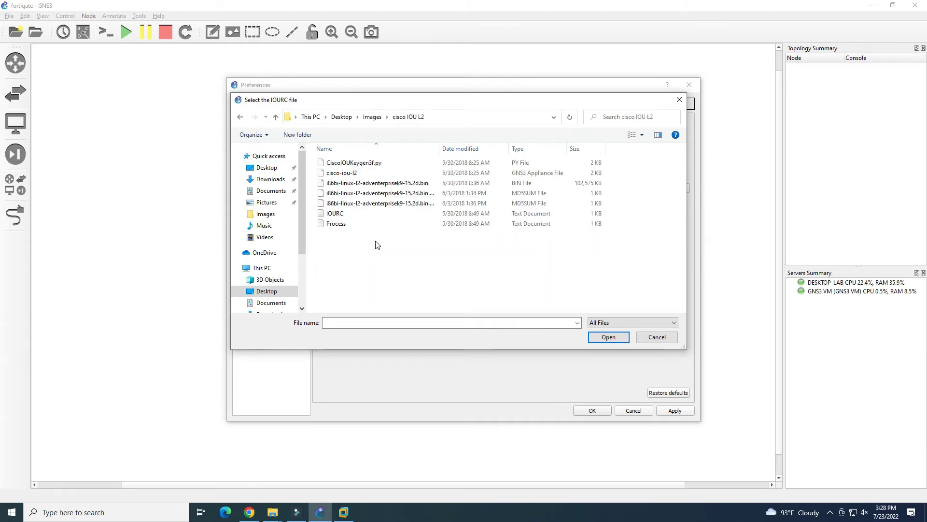
click(351, 215)
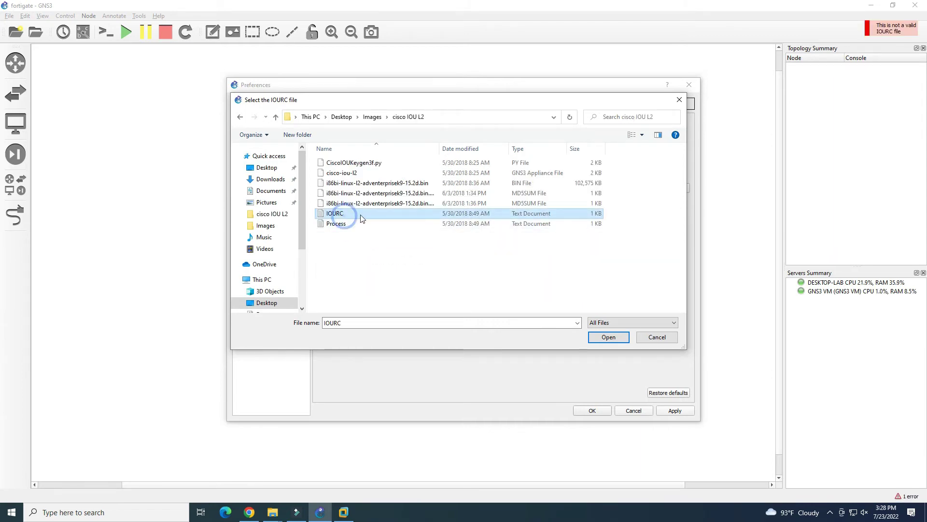
double_click(352, 216)
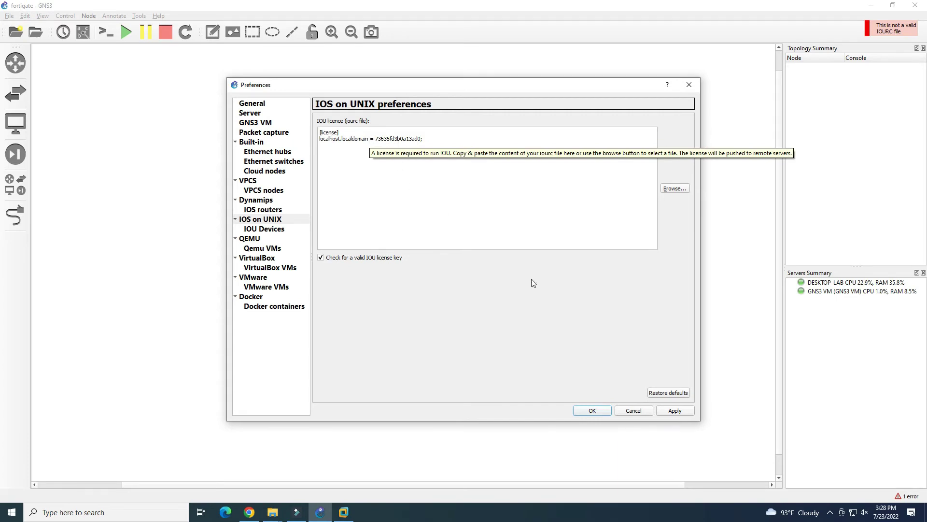
click(671, 412)
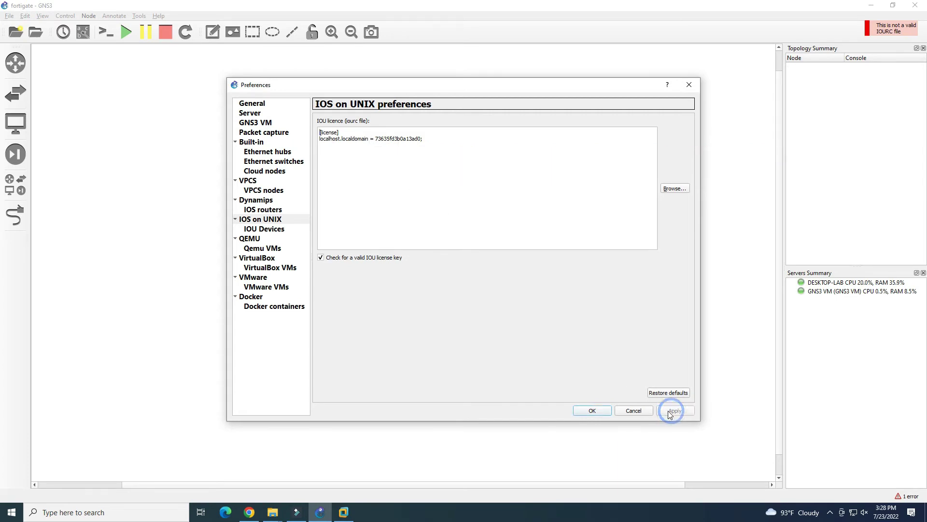
click(590, 410)
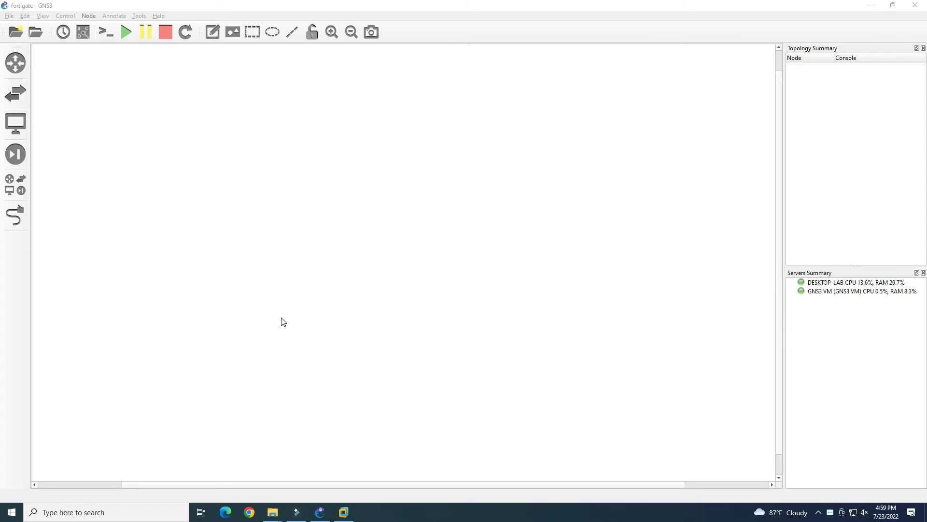
Place an IOU-L3 router, IOU1, near the upper centre of the canvas
click(23, 63)
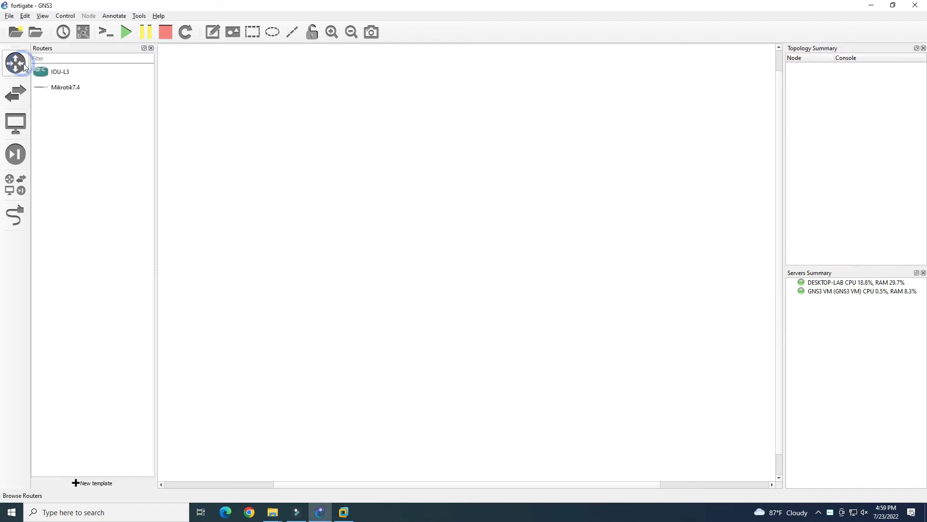
click(54, 72)
drag(58, 74, 326, 190)
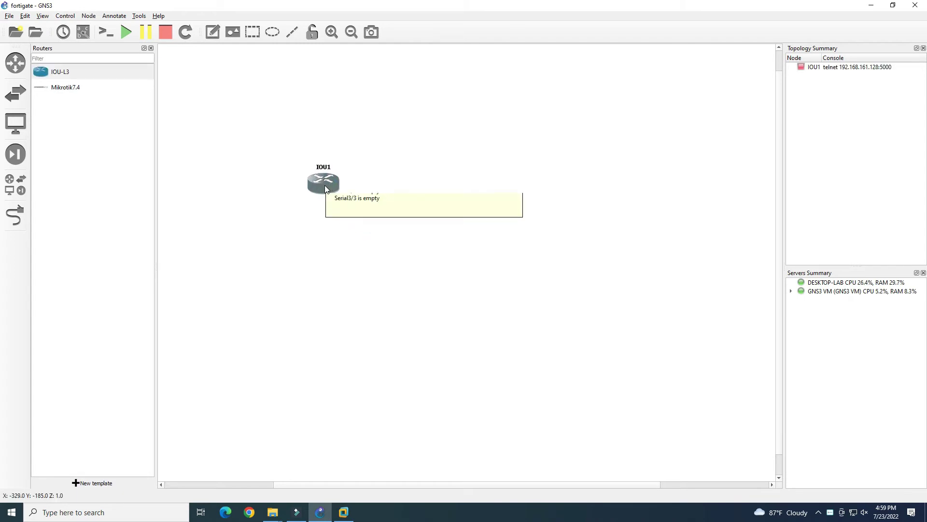
Try starting IOU1 and dismiss the error that hostname gns3vm is missing from iourc
right_click(325, 189)
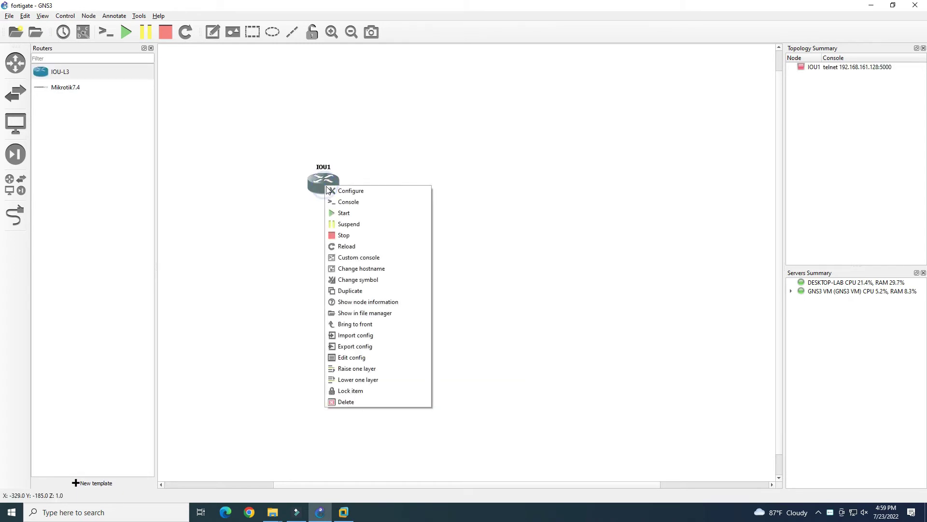
click(344, 213)
drag(447, 227, 446, 174)
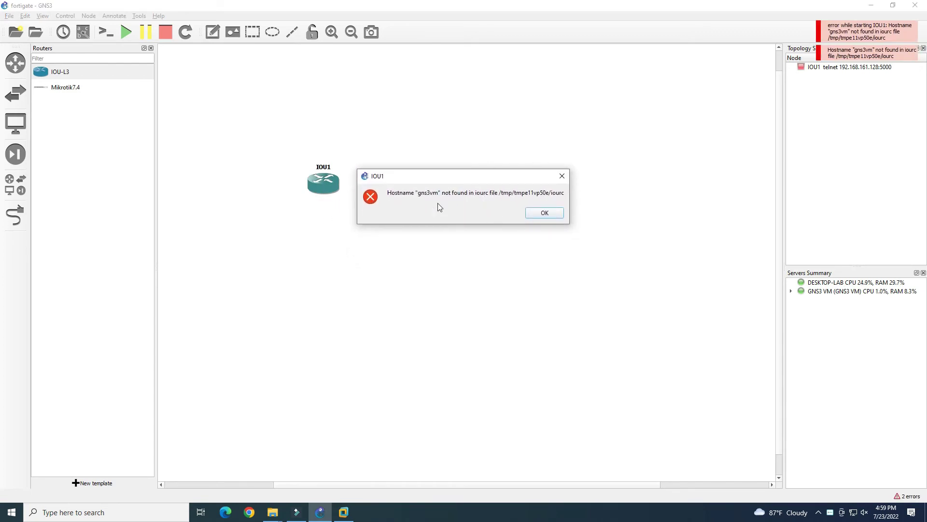
click(545, 213)
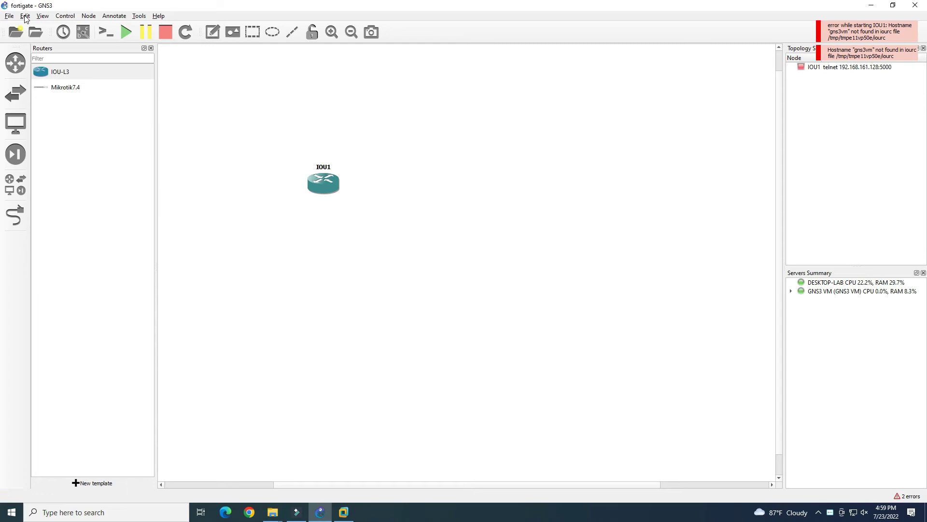
In the IOS on UNIX licence text, replace hostname localhost.localdomain with gns3vm
click(25, 16)
click(36, 59)
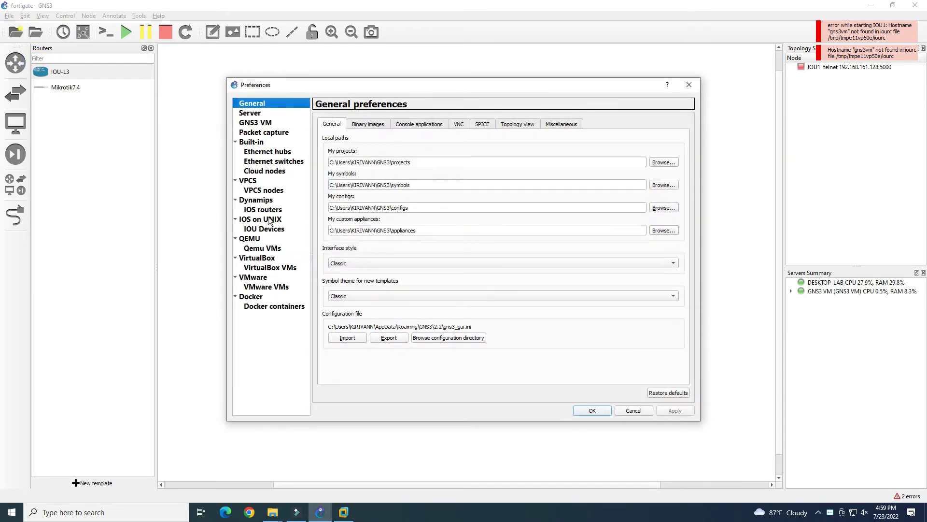
click(270, 220)
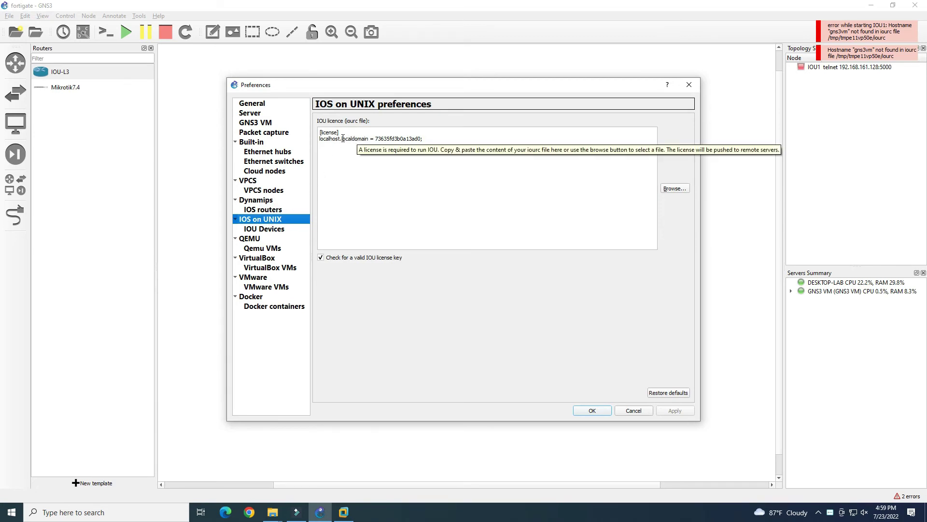
click(366, 140)
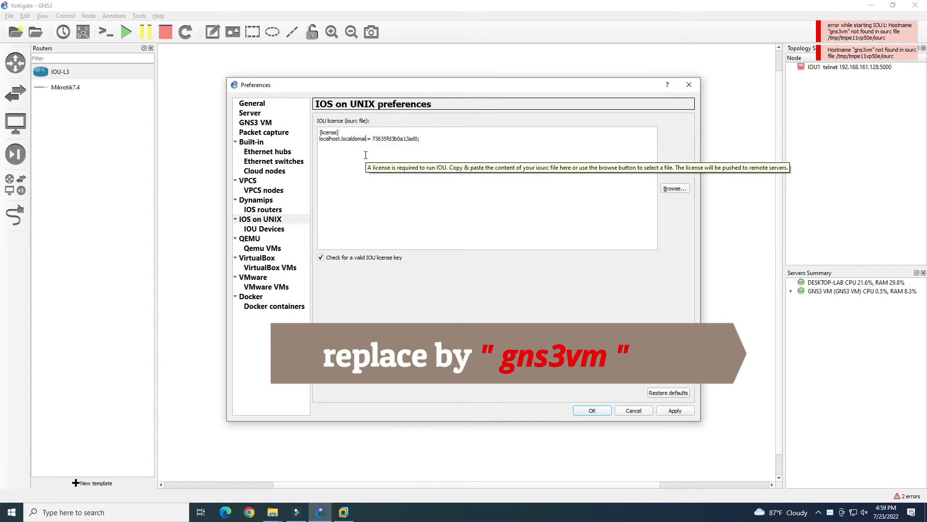
key(BackSpace)
key(BackSpace)
key(BackSpace)
key(BackSpace)
key(BackSpace)
key(BackSpace)
key(BackSpace)
key(BackSpace)
key(BackSpace)
key(BackSpace)
key(BackSpace)
key(BackSpace)
key(BackSpace)
key(BackSpace)
key(BackSpace)
key(BackSpace)
key(BackSpace)
key(BackSpace)
key(BackSpace)
key(BackSpace)
key(BackSpace)
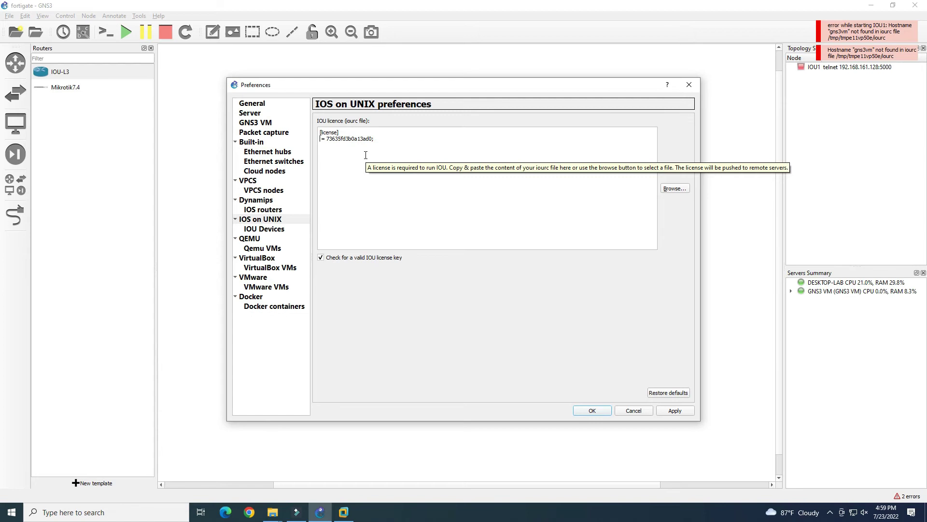
text(gns3vm)
drag(338, 140, 316, 139)
click(347, 154)
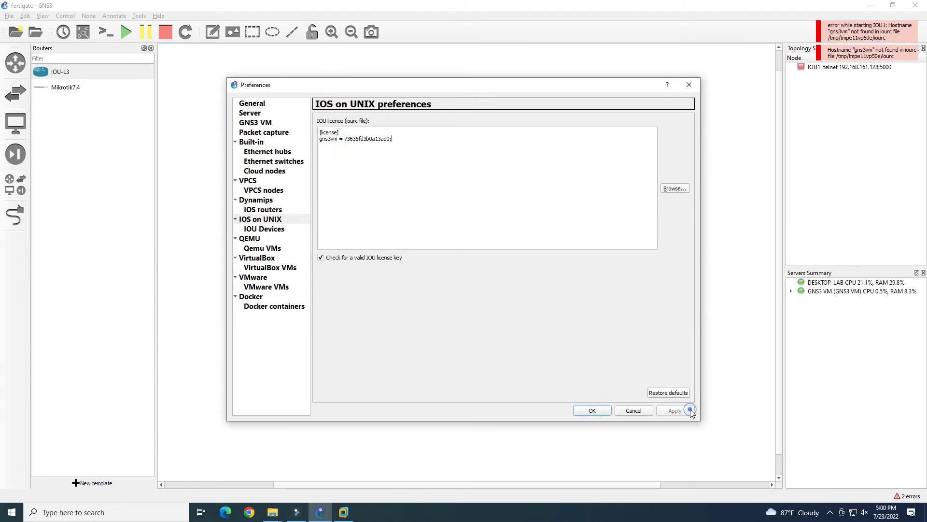
Save the licence change, start IOU1 and open its console
click(596, 410)
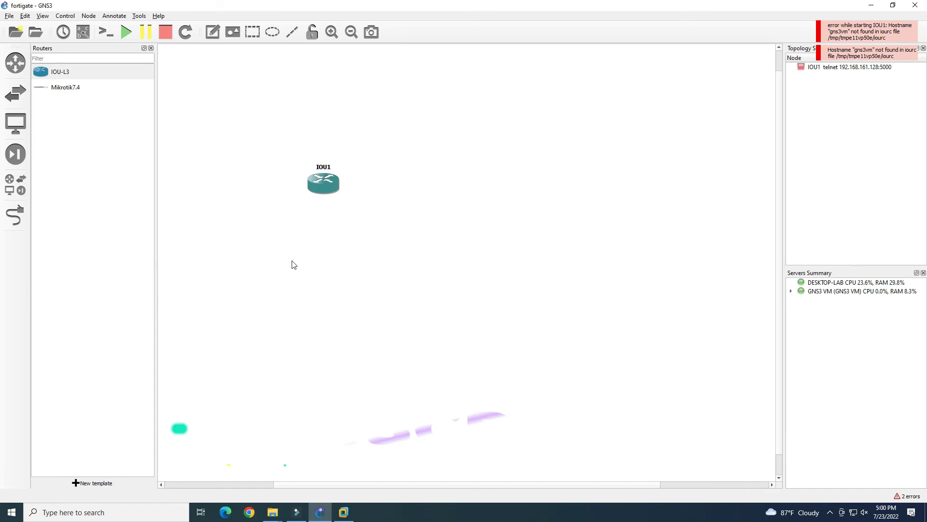
right_click(323, 187)
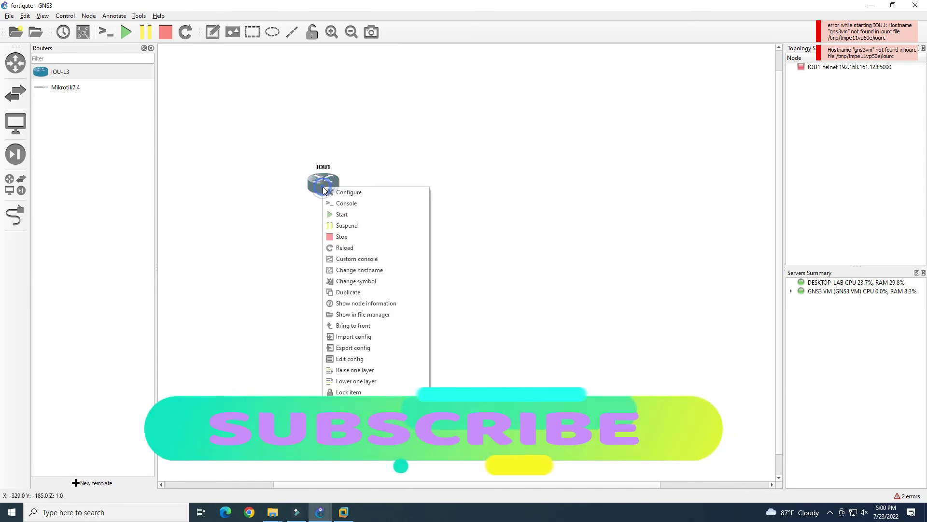
click(341, 214)
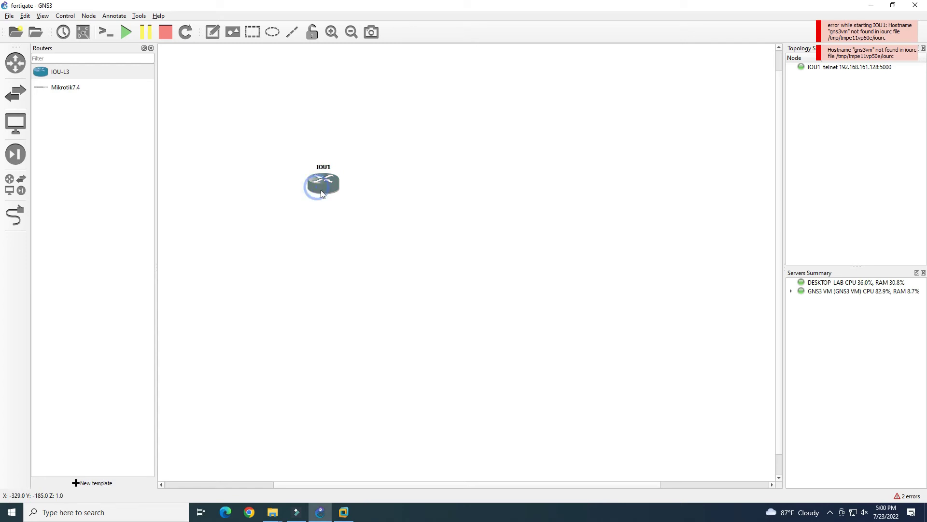
double_click(354, 181)
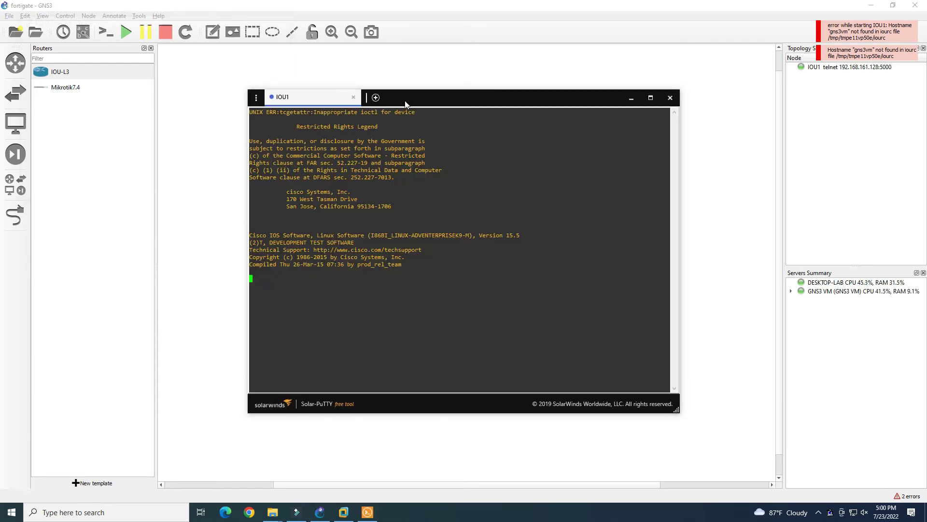
drag(405, 101, 526, 80)
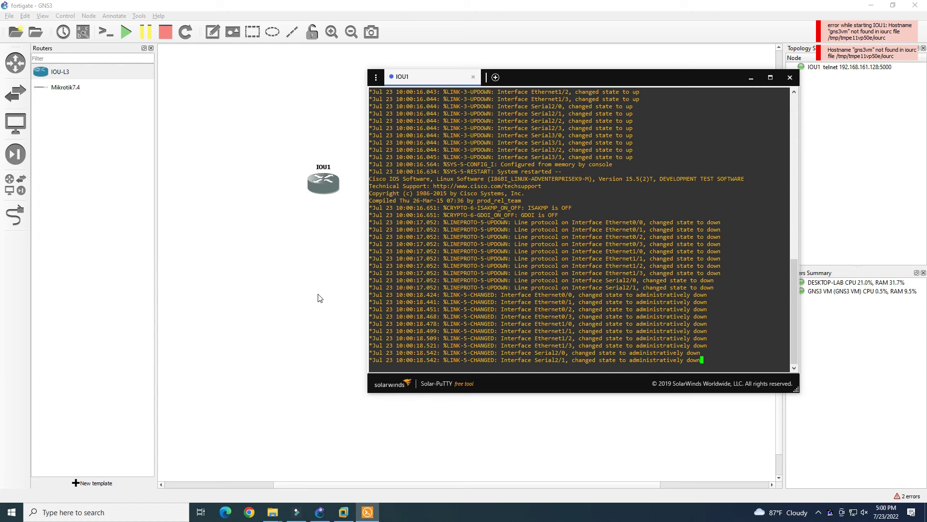
Run 'sh int status' and 'show ip interface brief' on IOU1 to list its interfaces
key(Return)
key(Return)
key(Return)
key(Return)
key(Return)
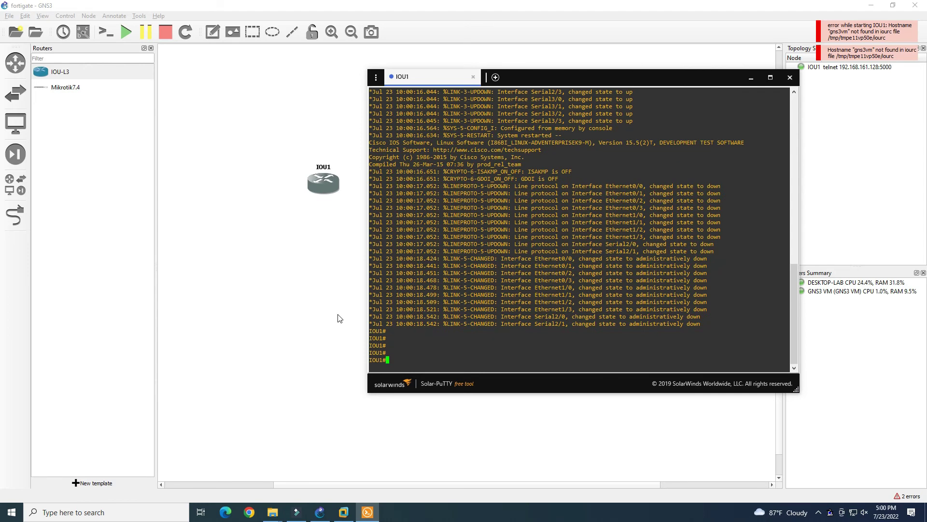
text(sh int statu)
key(Return)
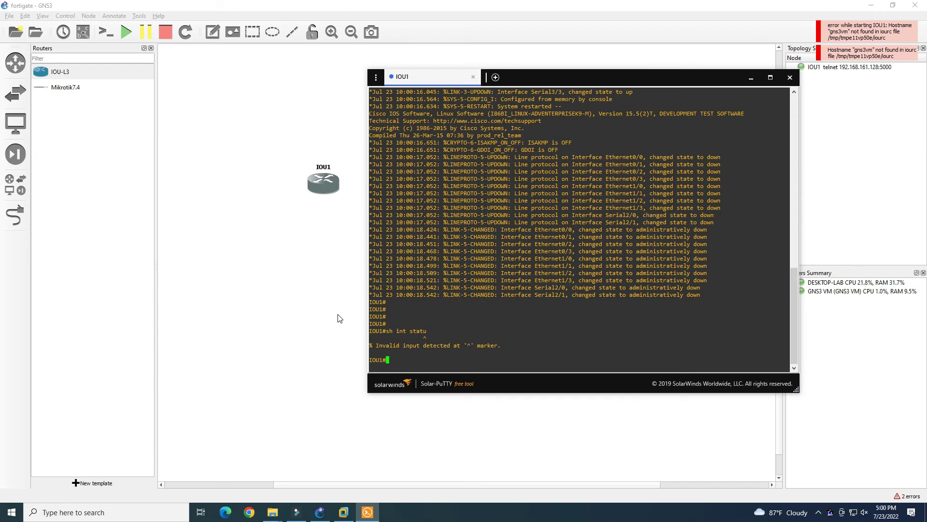
text(sh ip inter brie)
key(Tab)
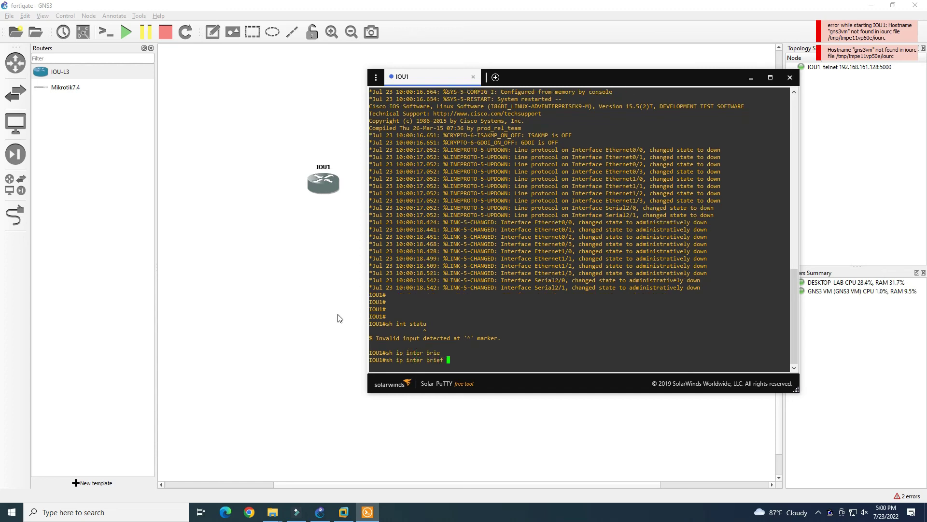
key(Return)
key(Return)
key(Return)
key(Return)
key(Return)
key(Return)
key(Return)
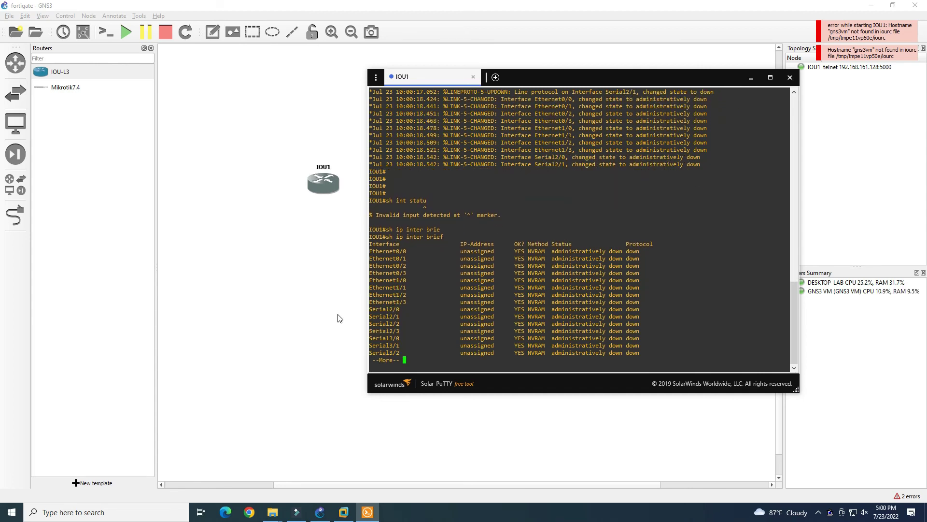
key(Return)
key(Return)
key(Return)
key(Return)
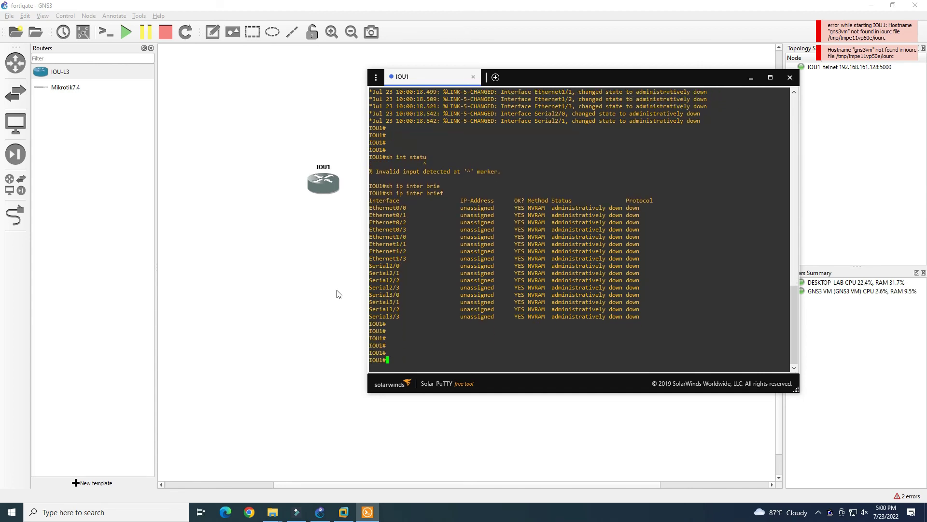
Place an IOU-L2 switch, IOU2, on the canvas
click(251, 205)
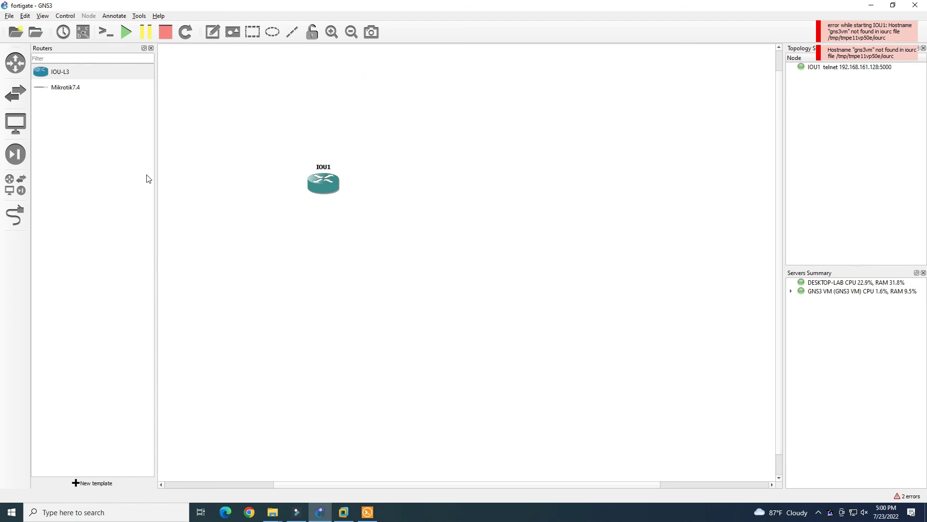
click(18, 96)
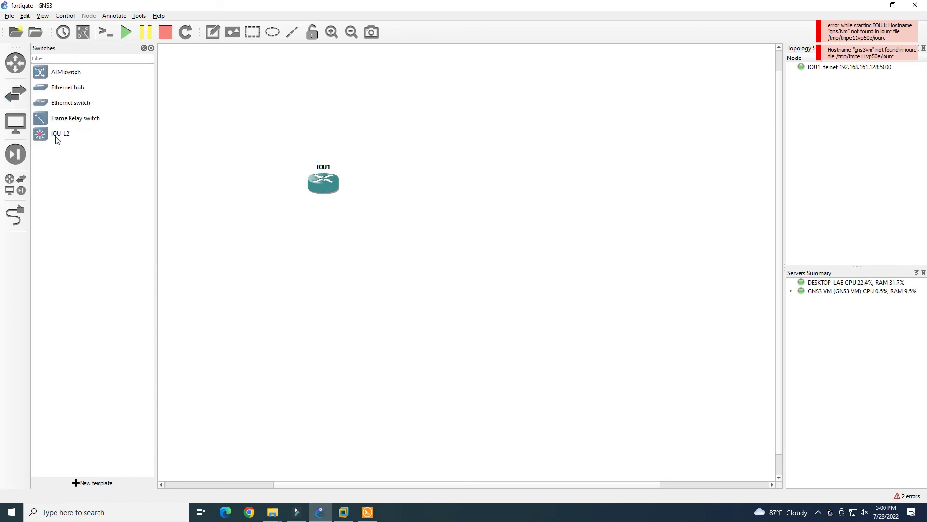
drag(57, 137, 412, 196)
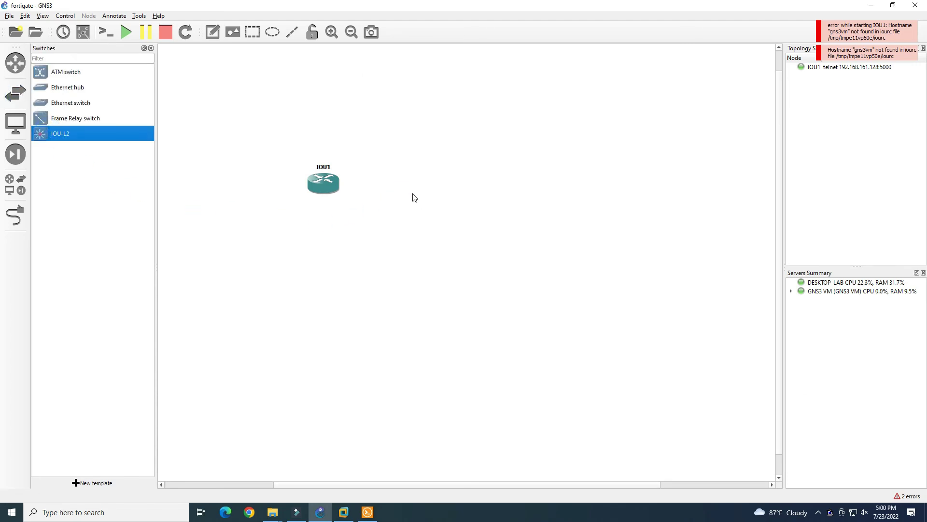
Start IOU2 and wake its console to show the prompt
right_click(427, 209)
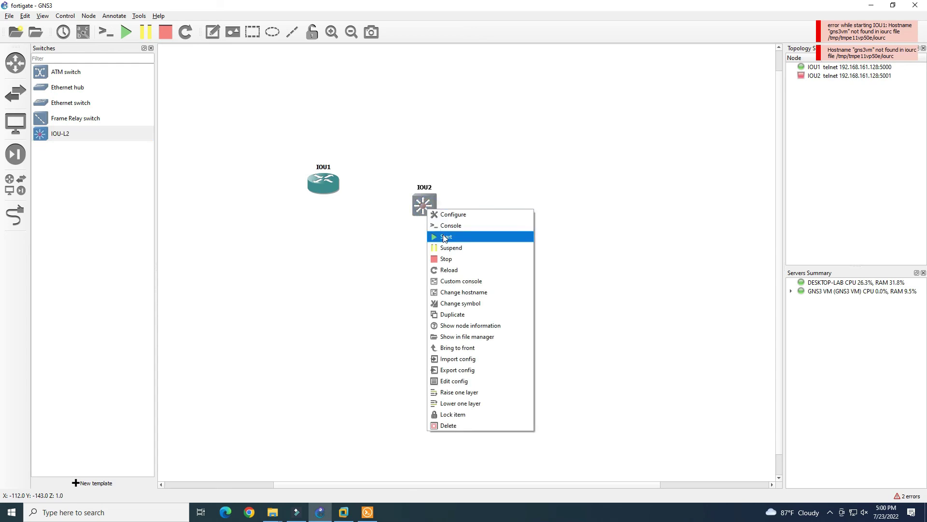
click(442, 234)
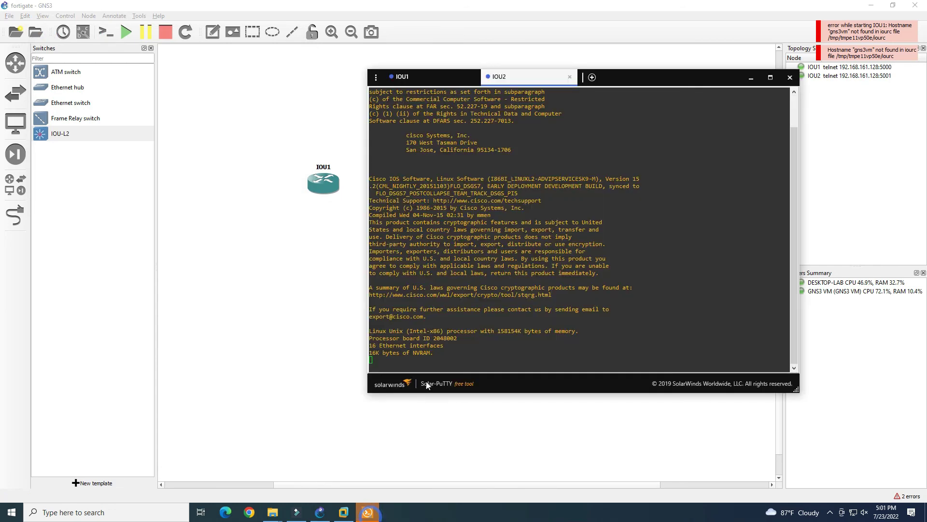
drag(667, 75, 780, 18)
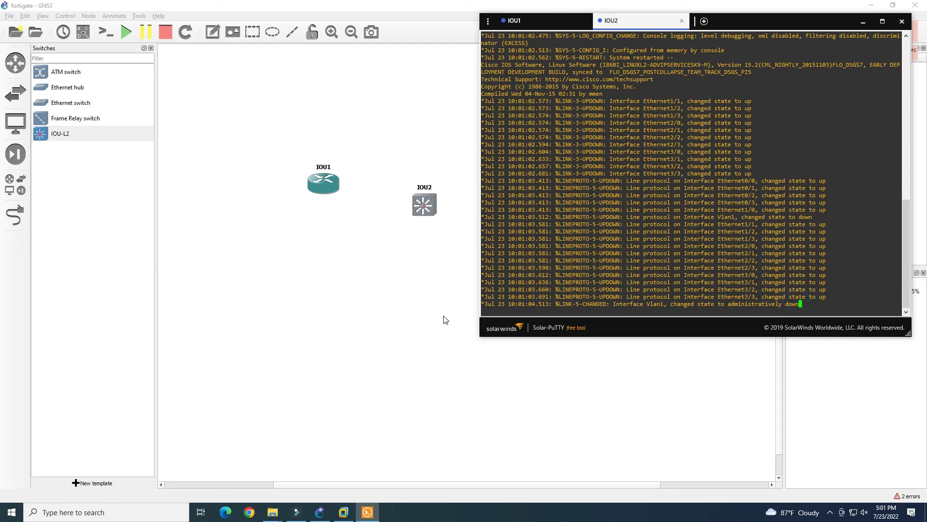
key(Return)
key(Return)
key(Return)
key(Return)
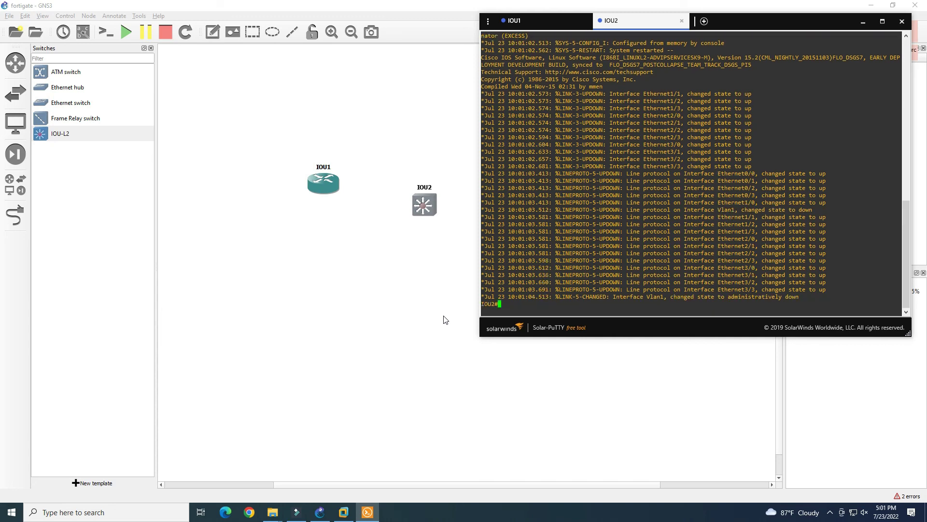